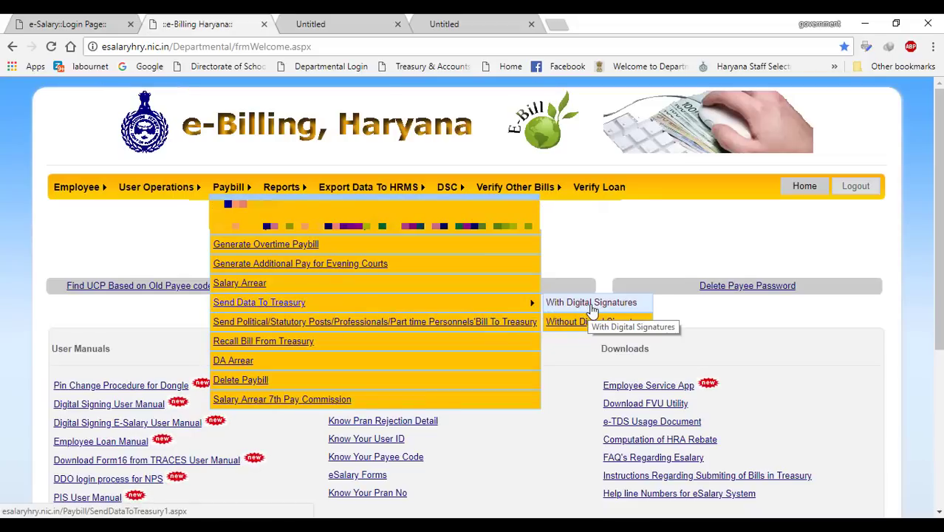
Start Sign & Verify for the primary education NPS-Non-Gazetted "JBT NPS==>2" paybill under Send Data To Treasury with digital signatures
{"action": "left_click", "coordinate": [591, 303]}
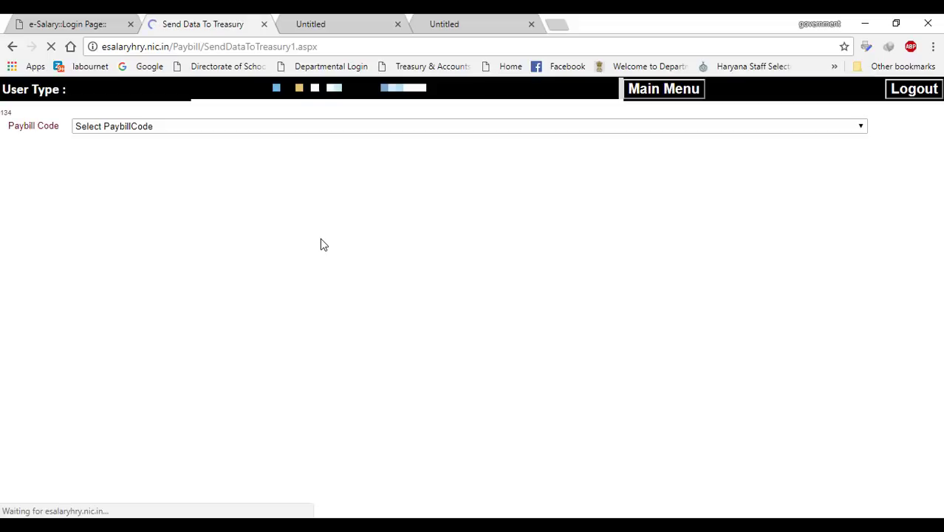
{"action": "left_click", "coordinate": [312, 127]}
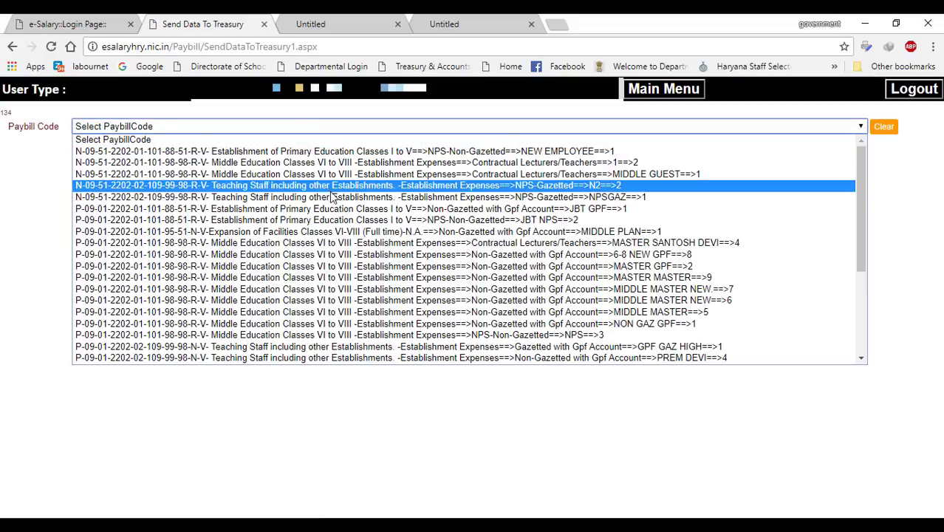
{"action": "left_click", "coordinate": [341, 222]}
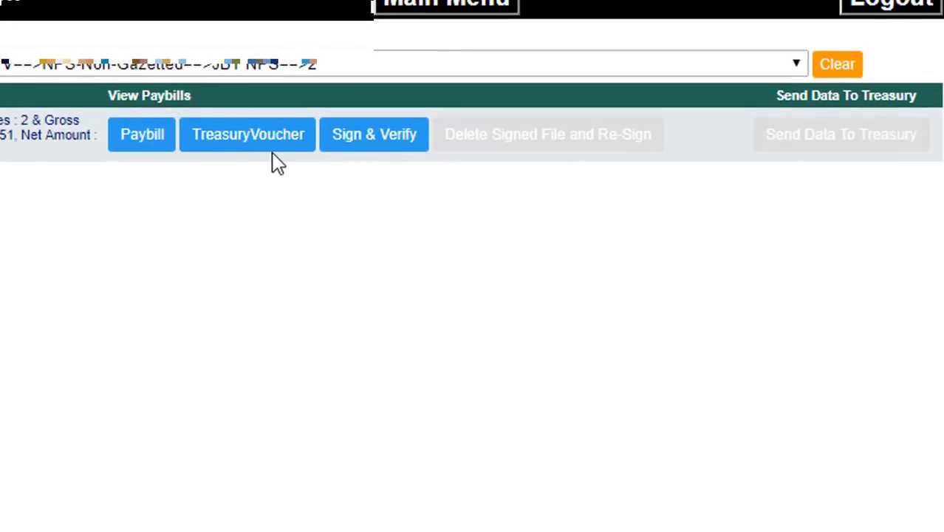
{"action": "left_click", "coordinate": [366, 148]}
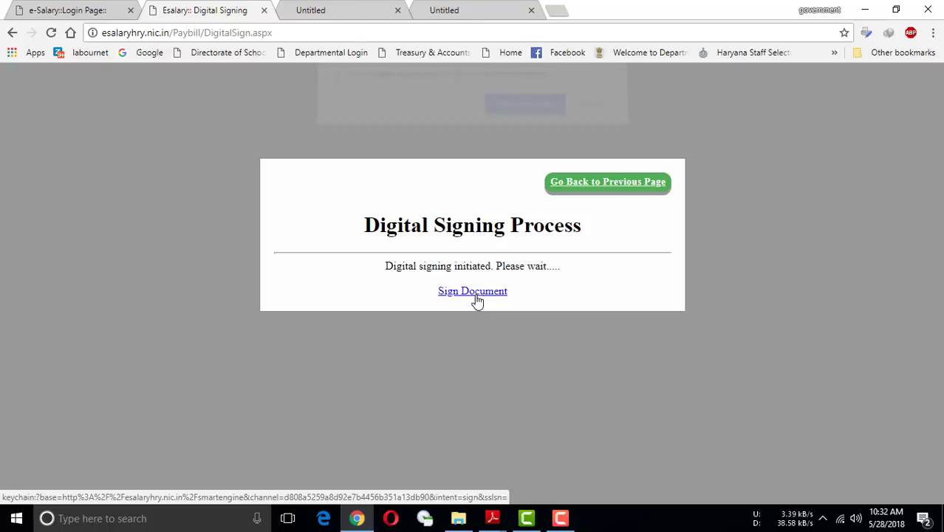
Launch document signing in 4identity and choose the listed signing certificate
{"action": "left_click", "coordinate": [477, 298]}
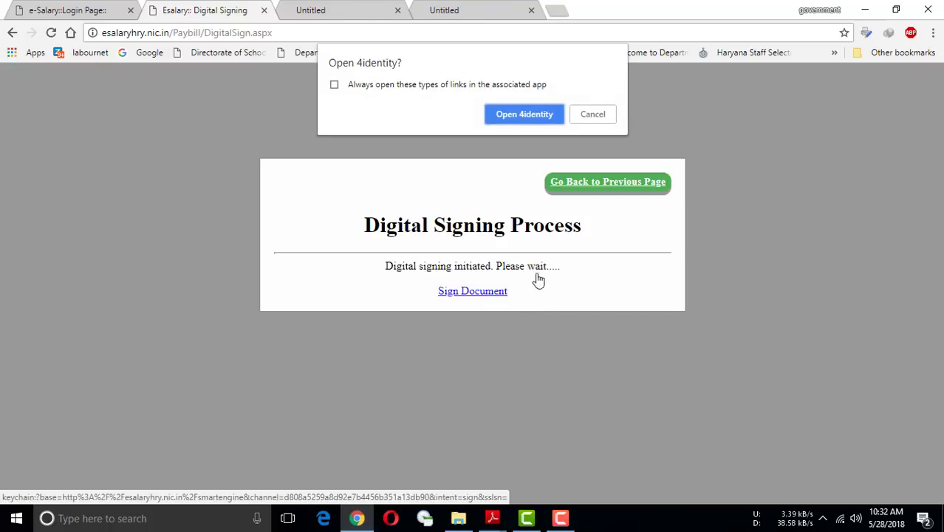
{"action": "left_click", "coordinate": [515, 118]}
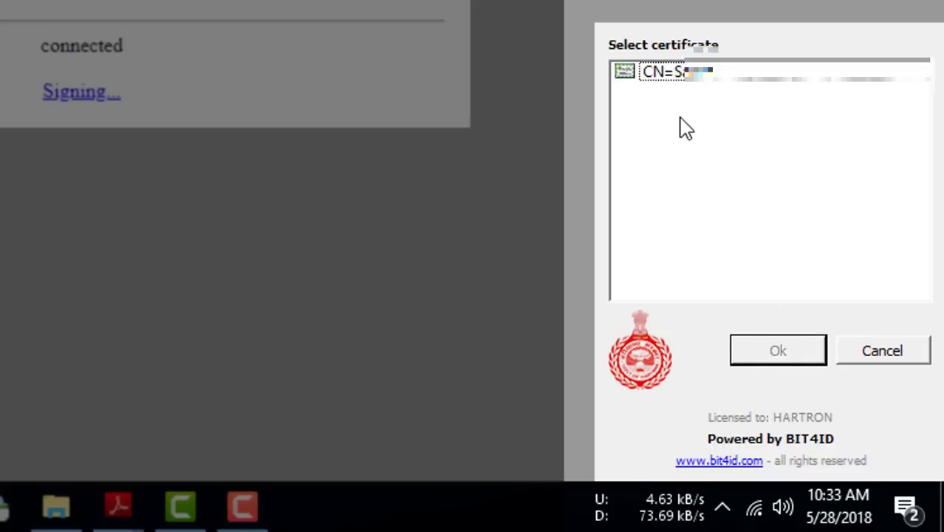
{"action": "left_click", "coordinate": [677, 74]}
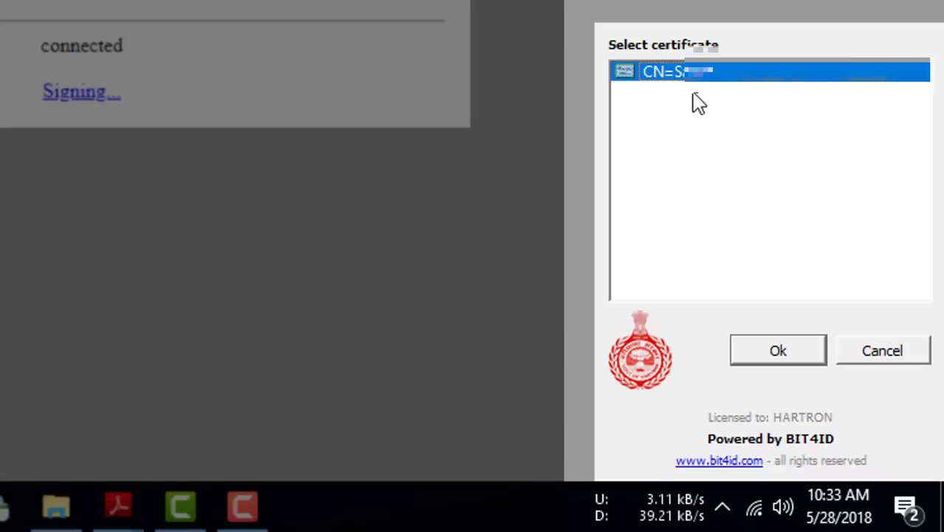
{"action": "left_click", "coordinate": [777, 352]}
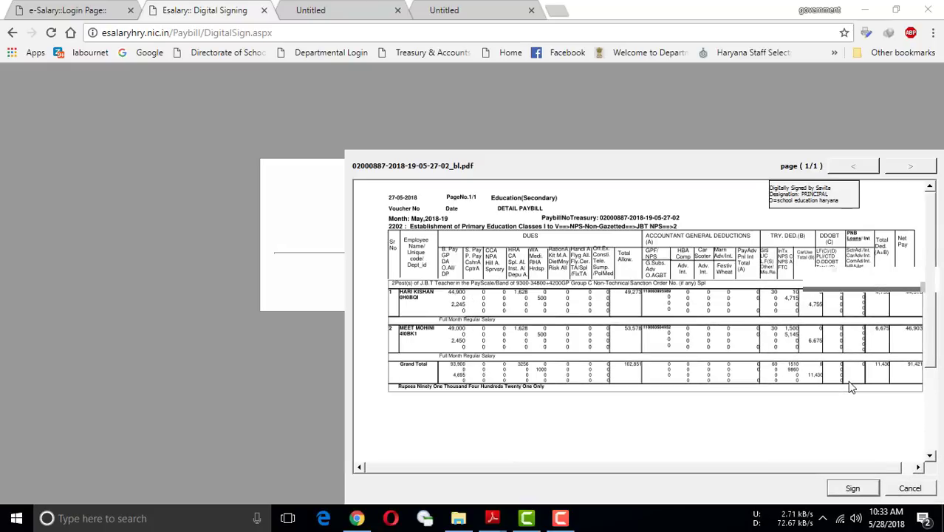
Sign the detail paybill PDF, entering the digital signature PIN to authorize it
{"action": "left_click", "coordinate": [846, 491]}
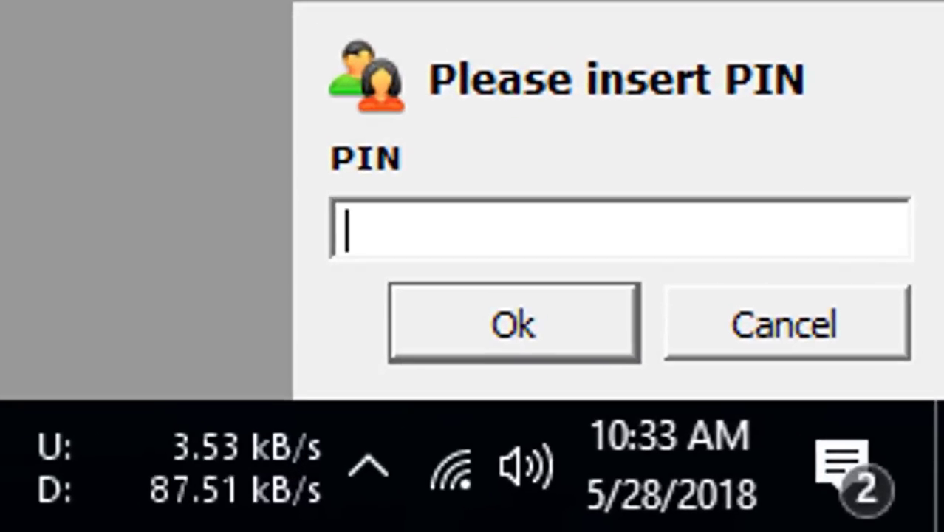
{"action": "type", "text": "*****"}
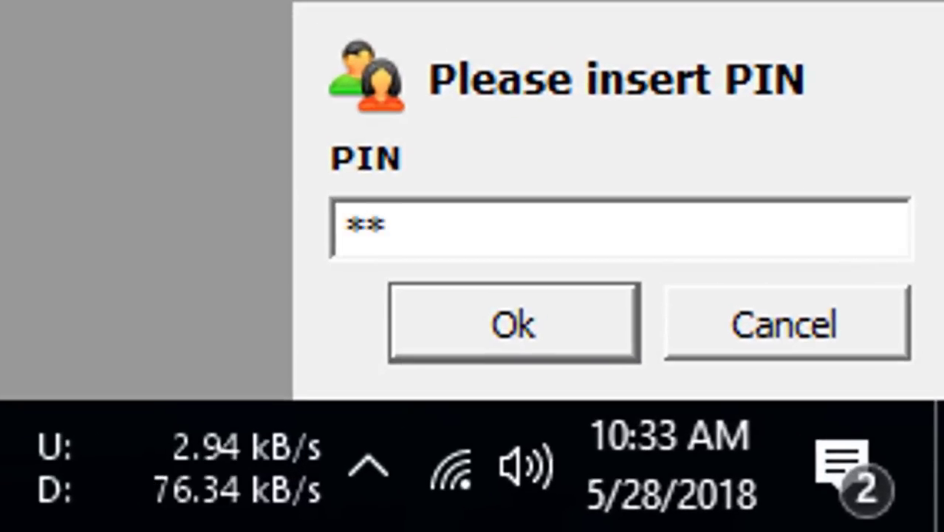
{"action": "type", "text": "***"}
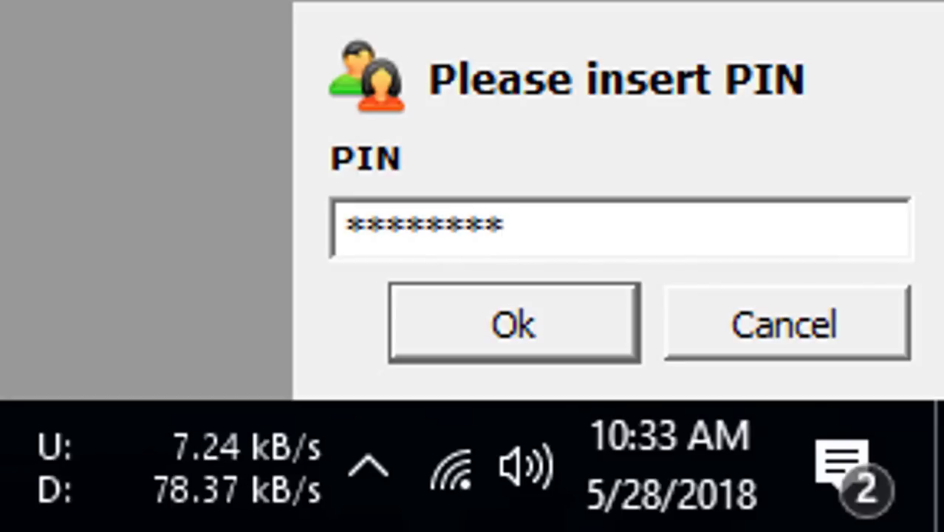
{"action": "left_click", "coordinate": [526, 351]}
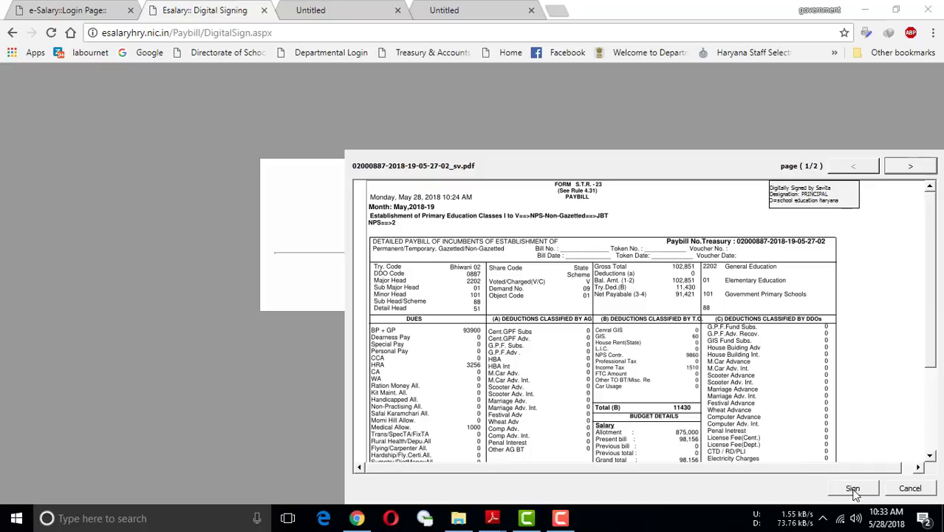
Review the second page of the treasury voucher PDF, sign the voucher and acknowledge the completion message
{"action": "left_click", "coordinate": [897, 168]}
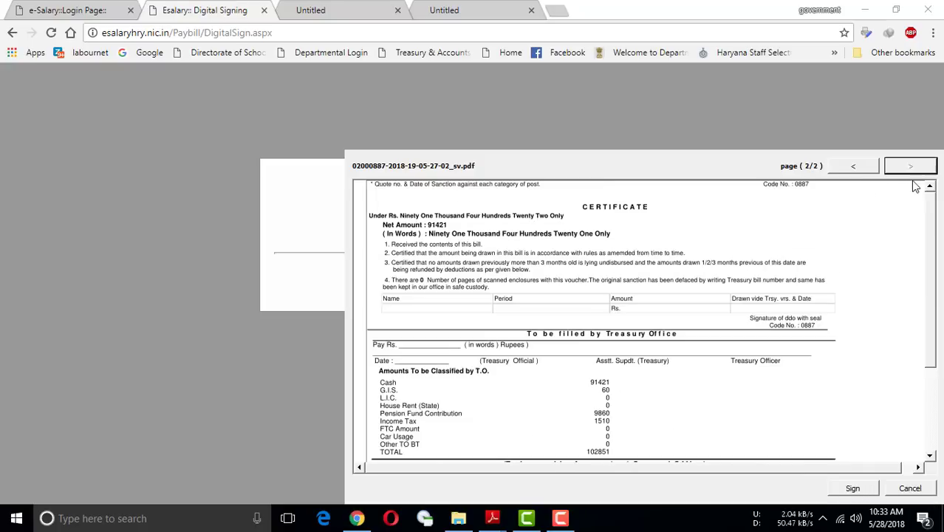
{"action": "left_click", "coordinate": [853, 489]}
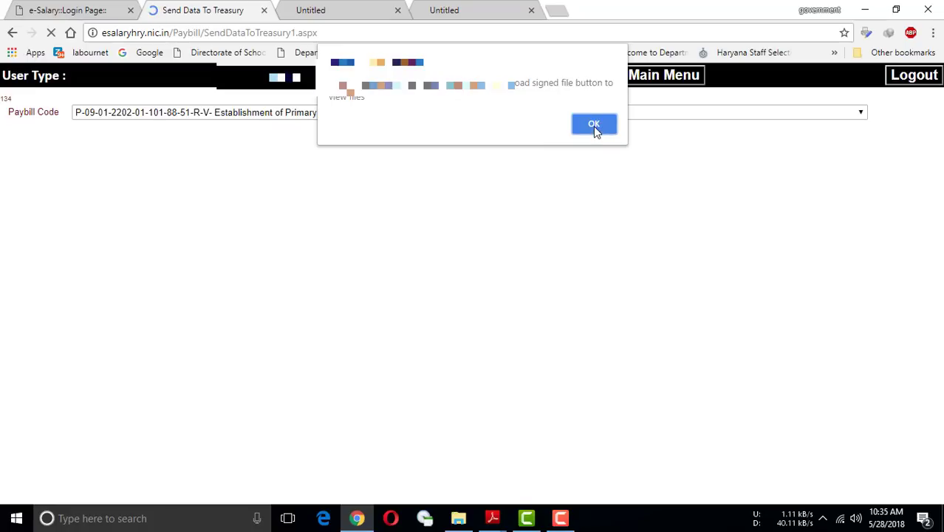
{"action": "left_click", "coordinate": [596, 125]}
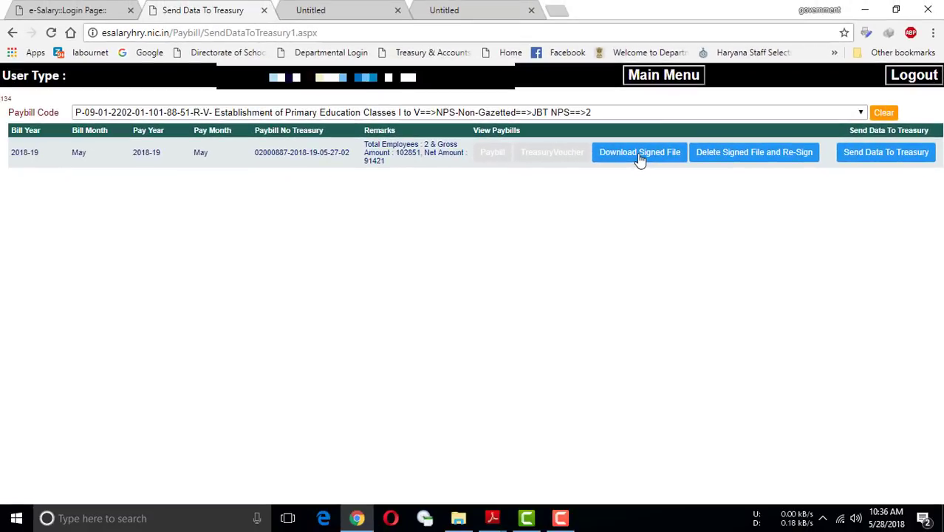
Download the signed paybill ZIP file and open it in WinRAR, dismissing the licence reminder
{"action": "left_click", "coordinate": [640, 155]}
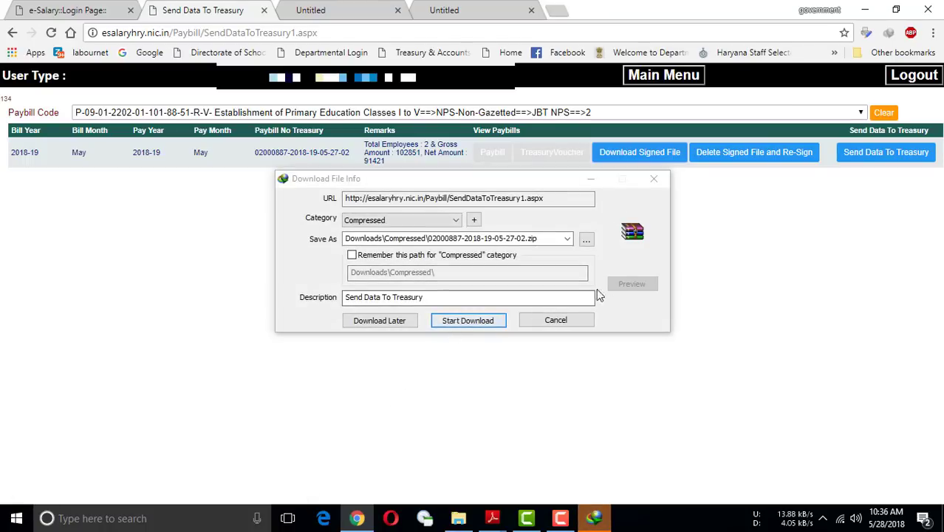
{"action": "left_click", "coordinate": [466, 322]}
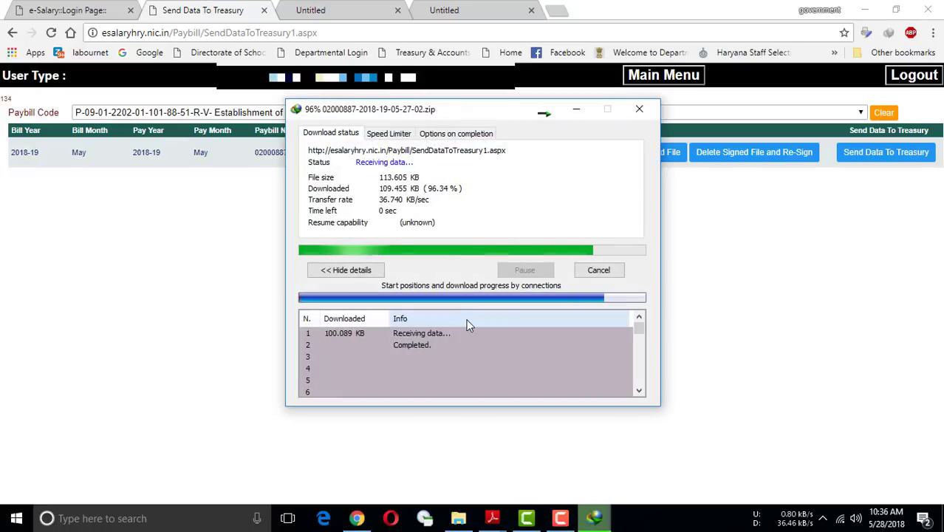
{"action": "left_click", "coordinate": [367, 304]}
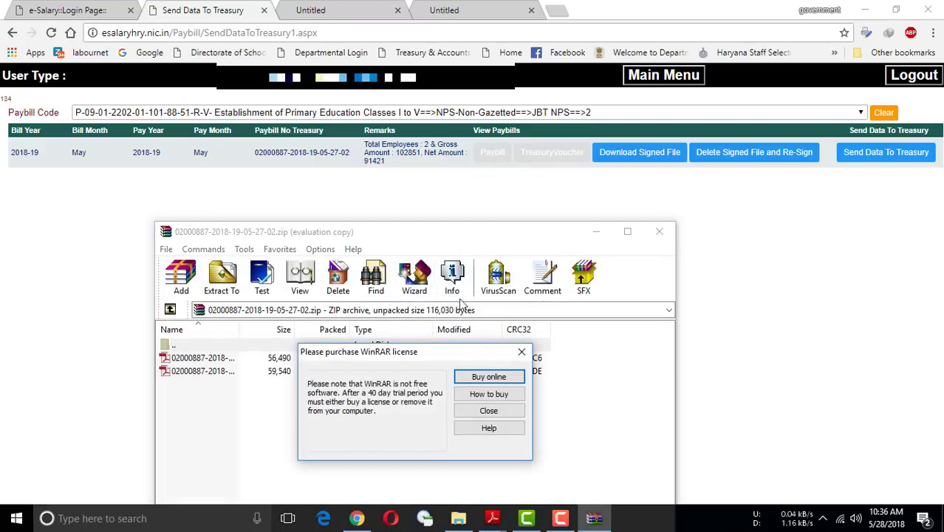
{"action": "left_click", "coordinate": [488, 411]}
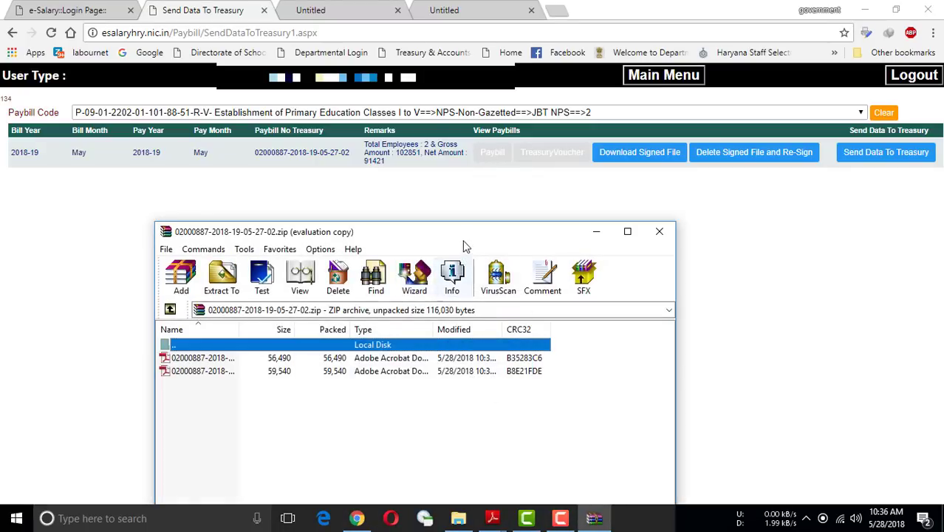
Open the two signed PDFs in the archive, first the detail paybill, then the treasury voucher
{"action": "left_click_drag", "start_coordinate": [464, 229], "coordinate": [486, 173]}
{"action": "left_click", "coordinate": [264, 304]}
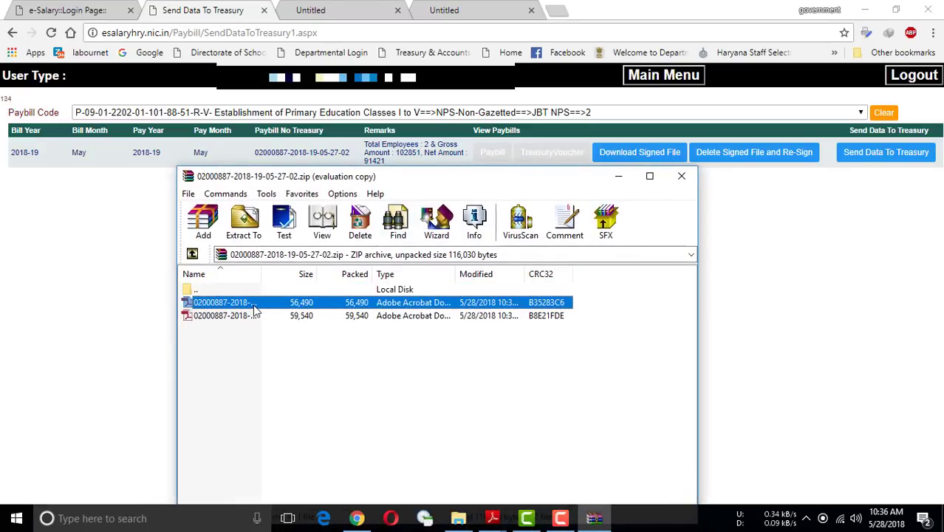
{"action": "double_click", "coordinate": [263, 306]}
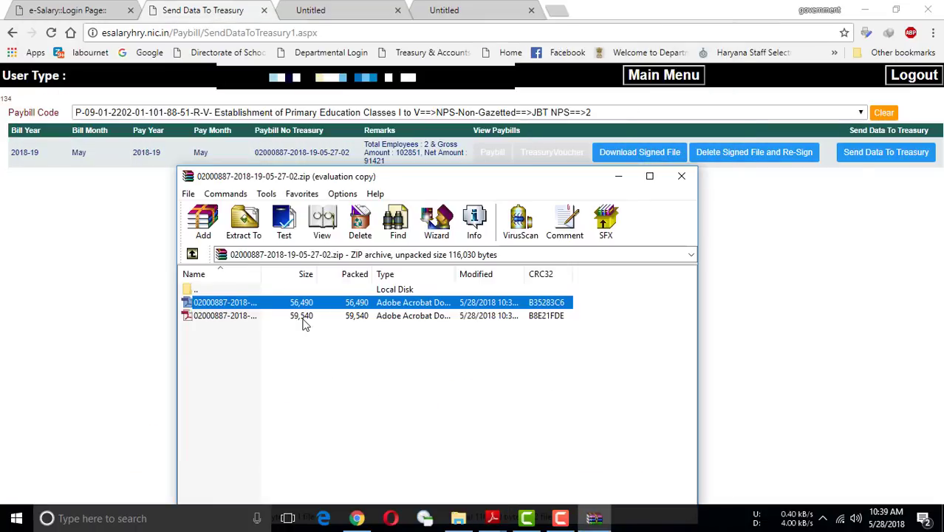
{"action": "left_click", "coordinate": [303, 321]}
{"action": "double_click", "coordinate": [304, 322]}
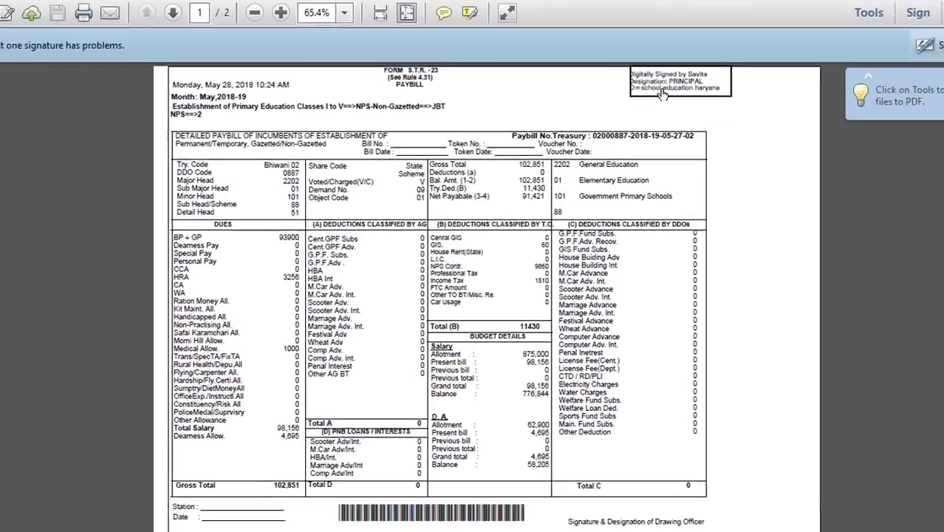
Validate the digital signature on the treasury voucher and check its advanced signature properties
{"action": "left_click", "coordinate": [633, 112]}
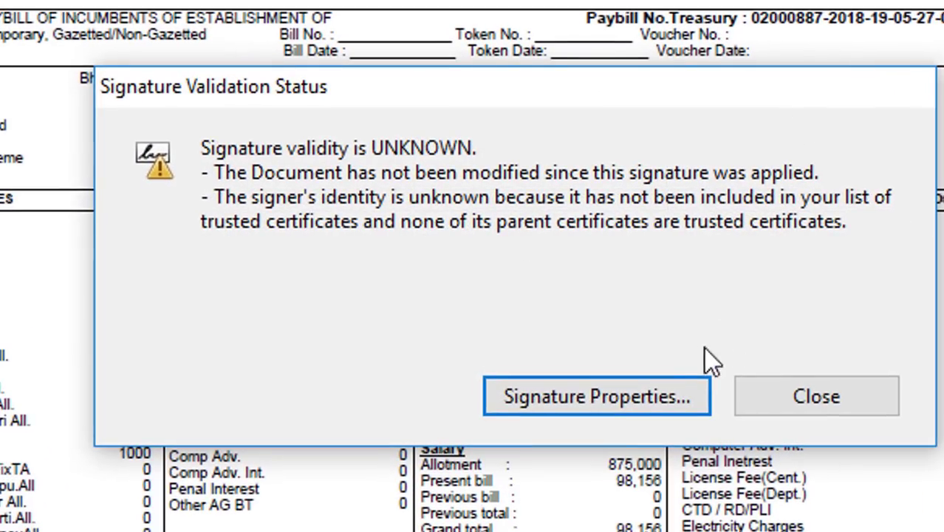
{"action": "left_click", "coordinate": [631, 398]}
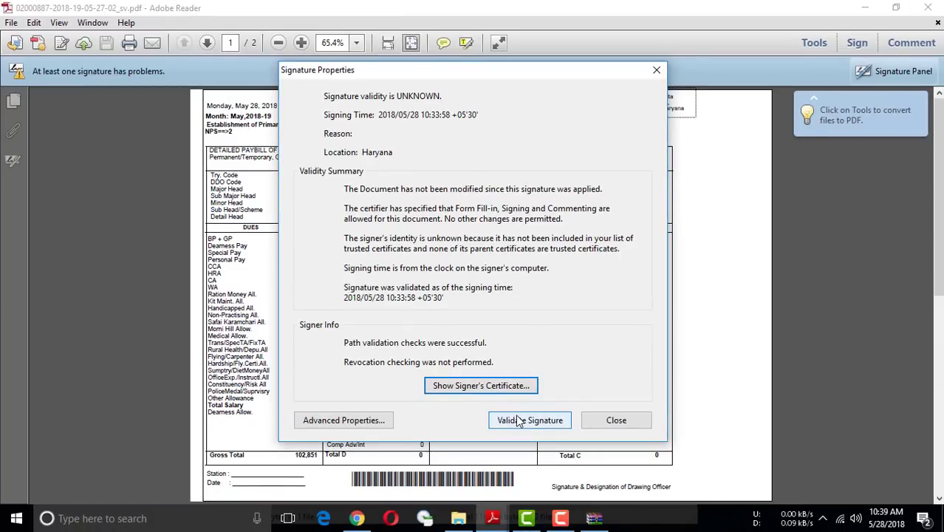
{"action": "left_click", "coordinate": [521, 419]}
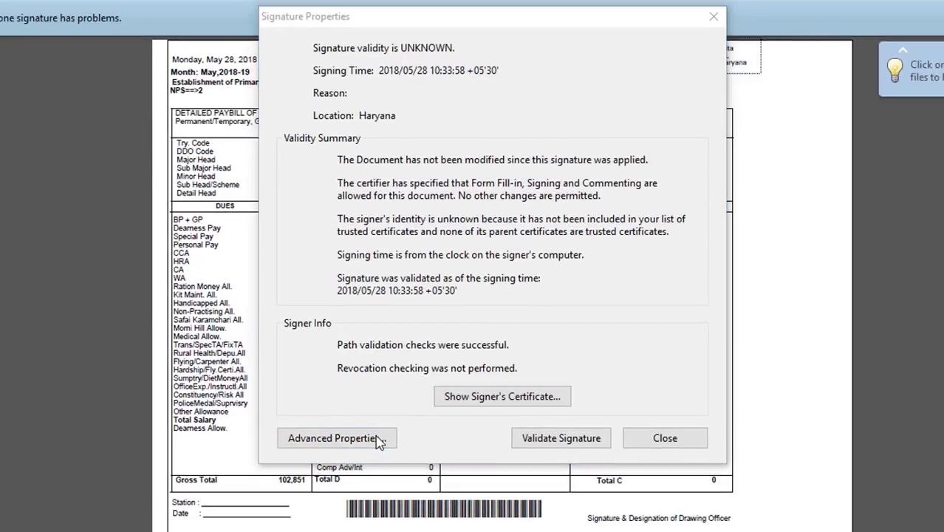
{"action": "left_click", "coordinate": [378, 438]}
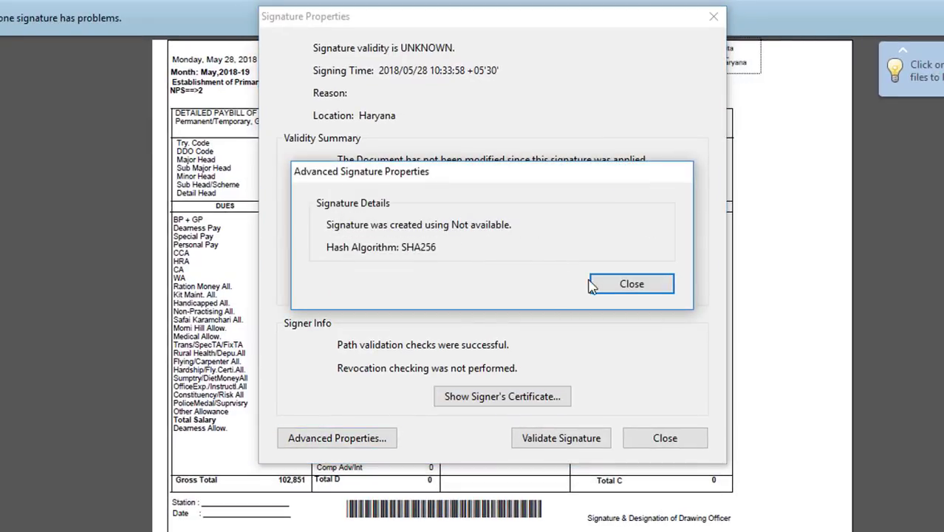
{"action": "left_click", "coordinate": [458, 281]}
Examine the summary, details and revocation information of the signer's certificate
{"action": "left_click", "coordinate": [502, 397]}
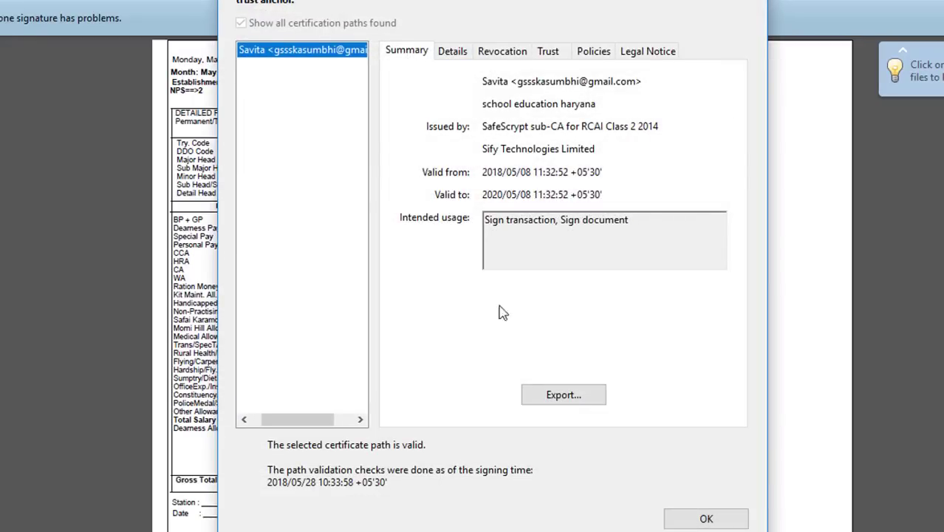
{"action": "left_click", "coordinate": [452, 54]}
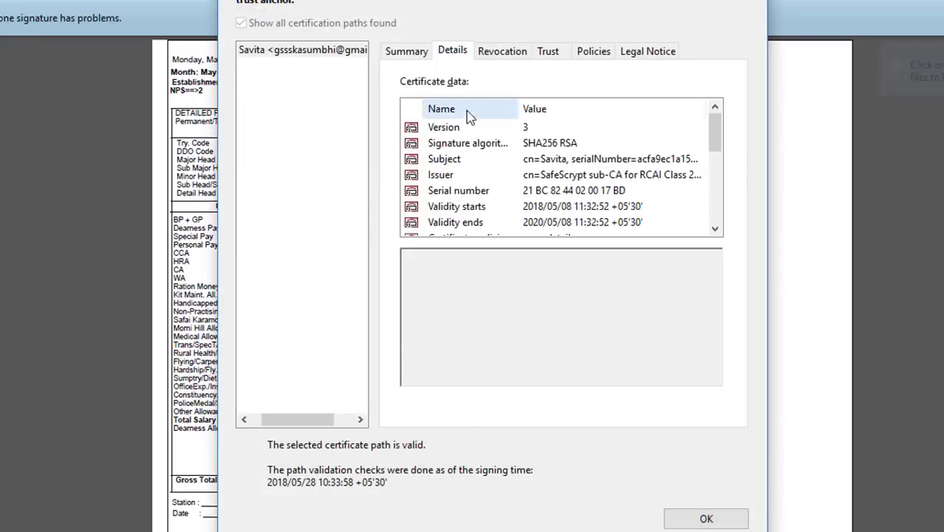
{"action": "left_click", "coordinate": [502, 53]}
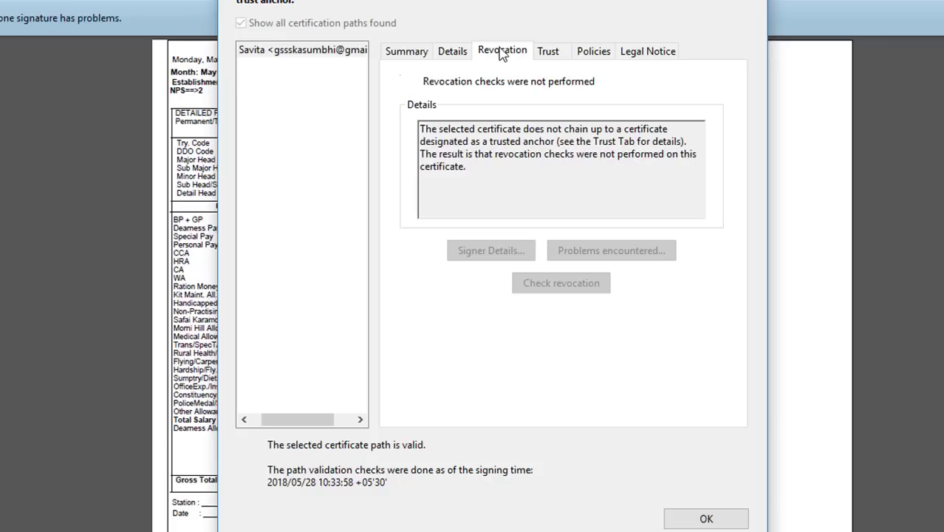
Add the signer's certificate to the trusted certificates, trusting it for certified documents, dynamic content, embedded high privilege JavaScript and privileged system operations
{"action": "left_click", "coordinate": [547, 53]}
{"action": "left_click", "coordinate": [563, 345]}
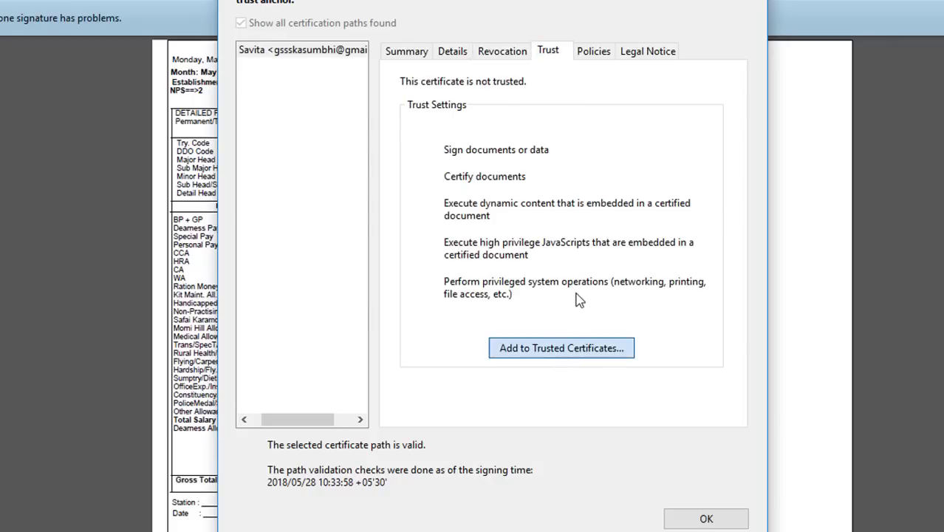
{"action": "left_click", "coordinate": [582, 295]}
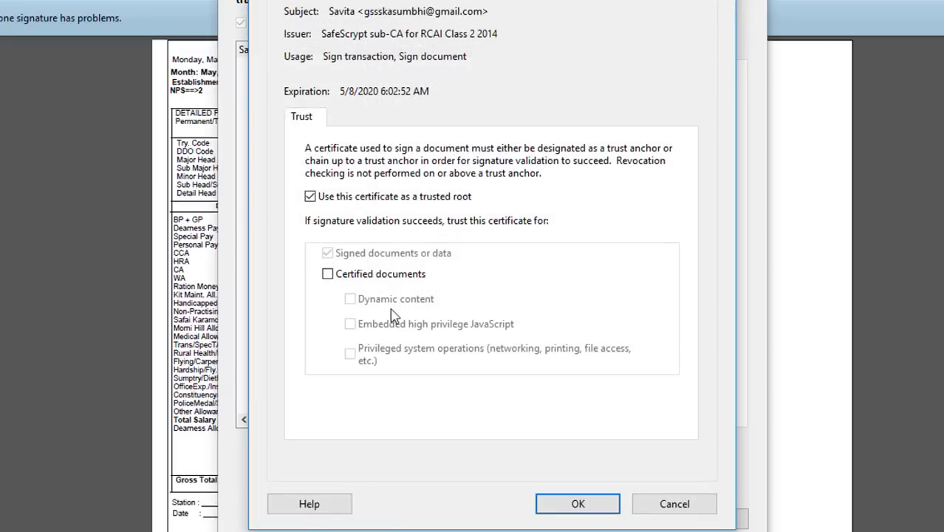
{"action": "left_click", "coordinate": [327, 274]}
{"action": "left_click", "coordinate": [351, 299]}
{"action": "left_click", "coordinate": [350, 325]}
{"action": "left_click", "coordinate": [351, 354]}
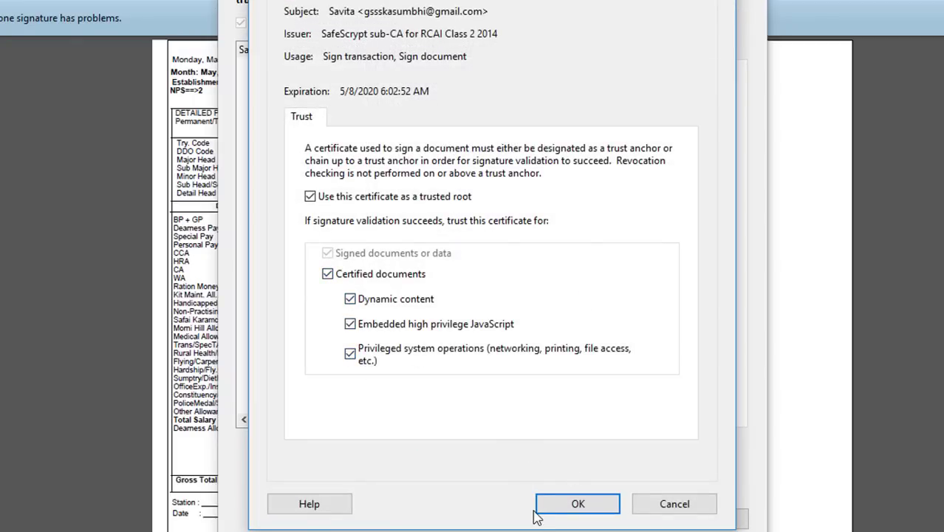
{"action": "left_click", "coordinate": [546, 506]}
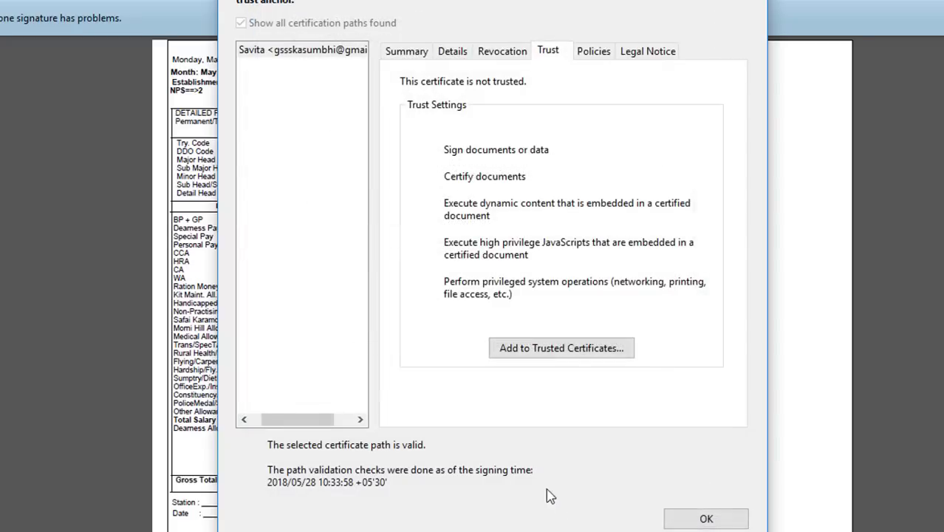
Review the certificate's policies and legal notice, and close the certificate viewer
{"action": "left_click", "coordinate": [602, 51]}
{"action": "left_click", "coordinate": [637, 51]}
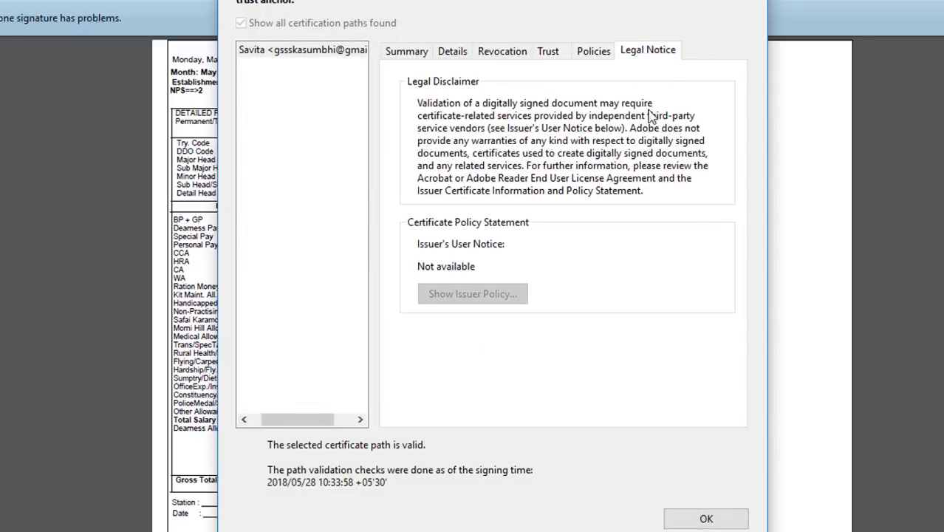
{"action": "left_click", "coordinate": [706, 519]}
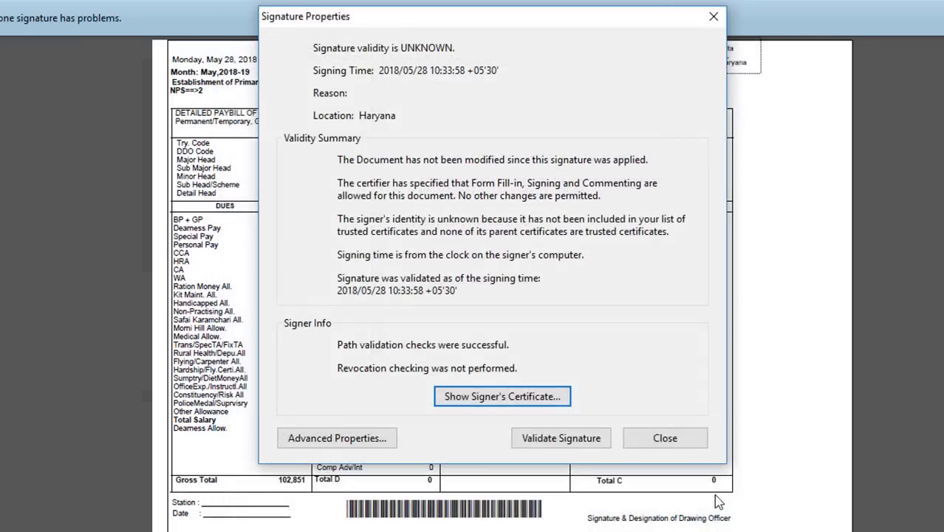
Revalidate the paybill's digital signature against the trusted certificate and check the validation status of the signature stamp on the page
{"action": "left_click", "coordinate": [555, 446]}
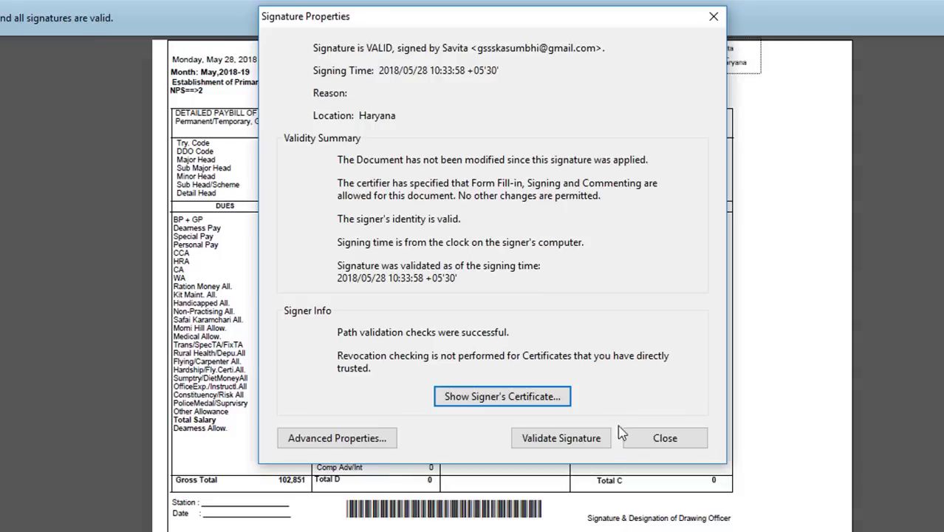
{"action": "left_click", "coordinate": [636, 444]}
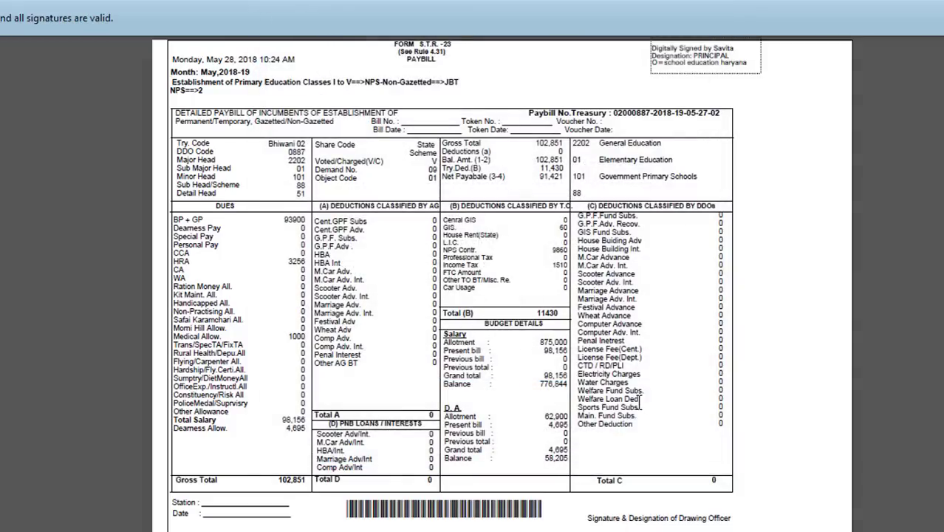
{"action": "left_click", "coordinate": [677, 68]}
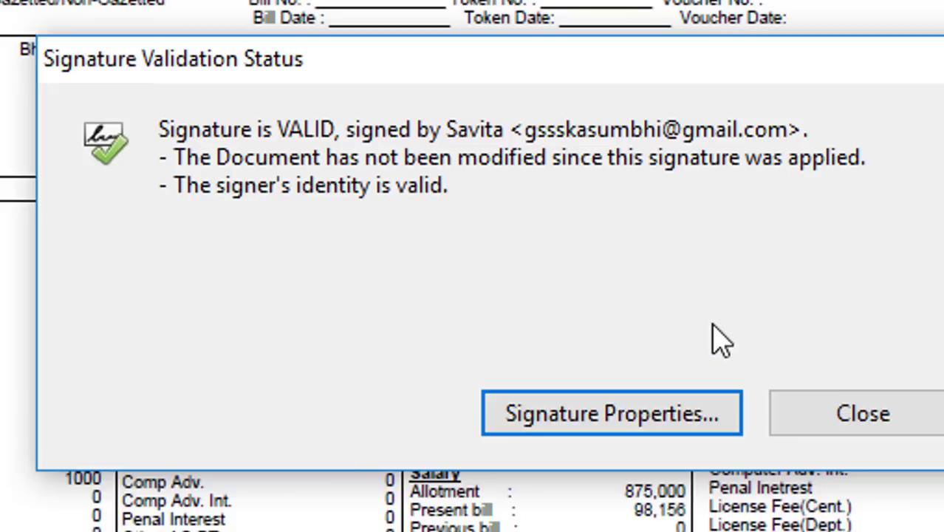
{"action": "left_click", "coordinate": [846, 421]}
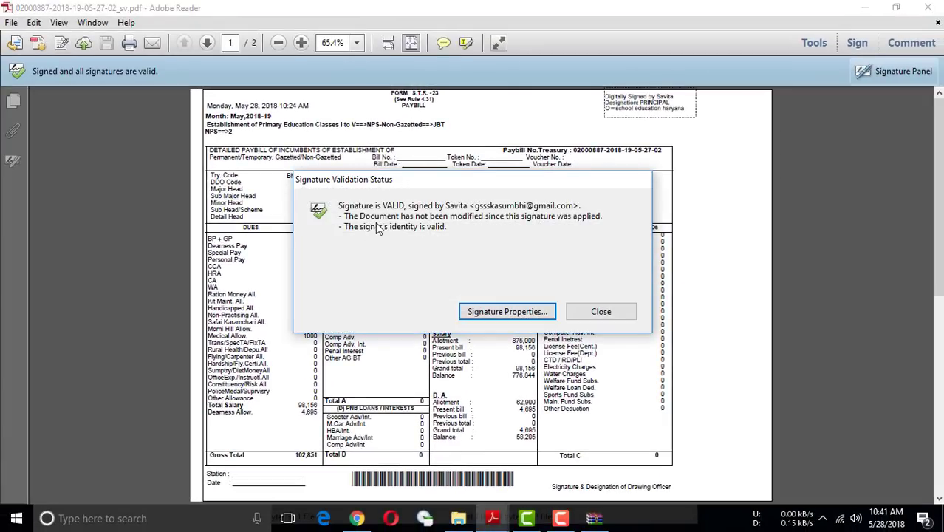
{"action": "left_click", "coordinate": [601, 313]}
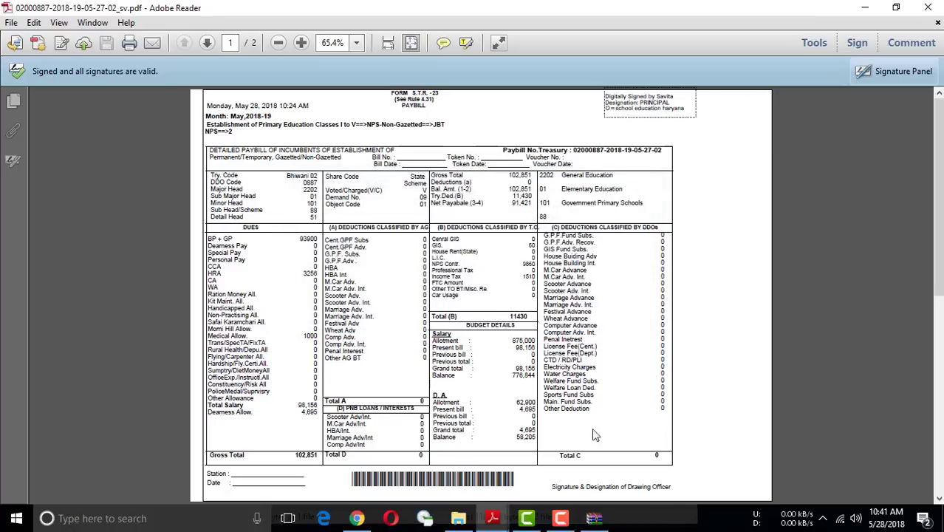
{"action": "scroll", "coordinate": [630, 182], "scroll_direction": "down", "scroll_amount": 1}
{"action": "scroll", "coordinate": [637, 196], "scroll_direction": "up", "scroll_amount": 1}
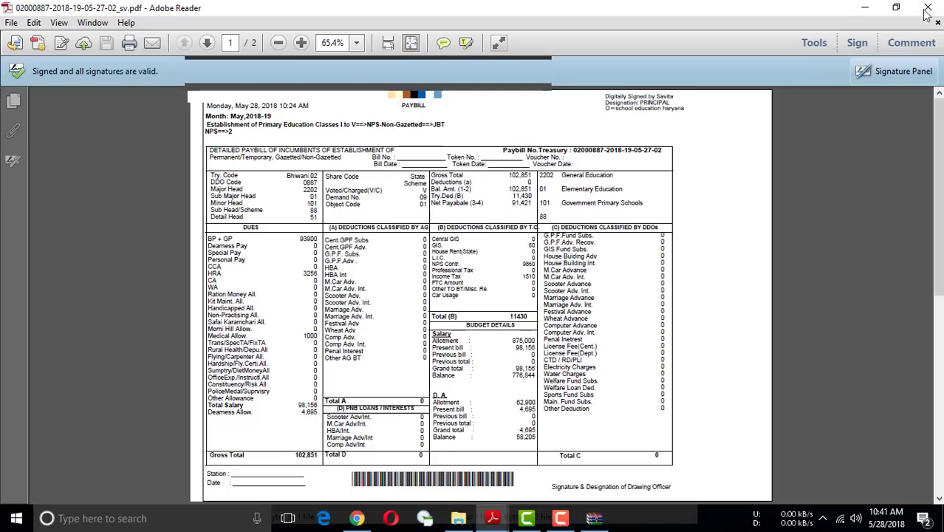
Minimize Adobe Reader and the WinRAR archive to return to Chrome, and send the May 2018-19 paybill data to the treasury, confirming the submission
{"action": "left_click", "coordinate": [865, 7]}
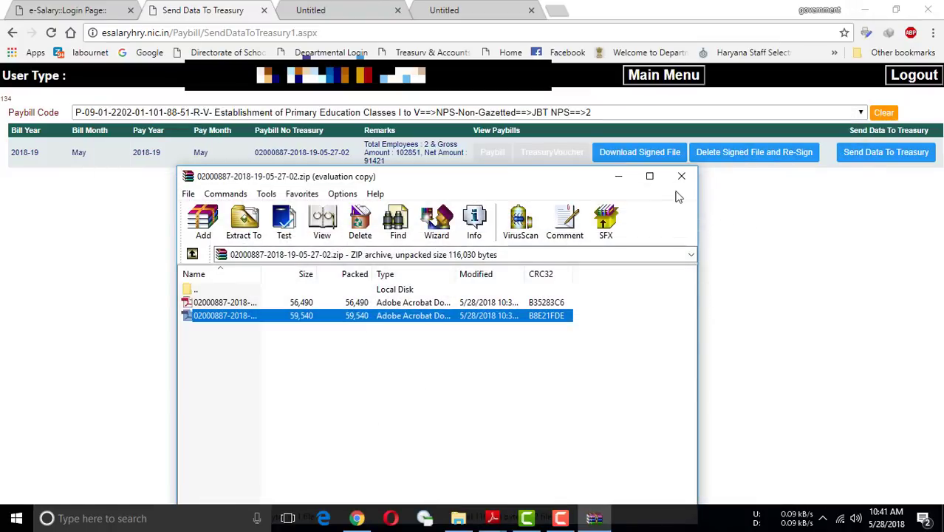
{"action": "left_click", "coordinate": [618, 176]}
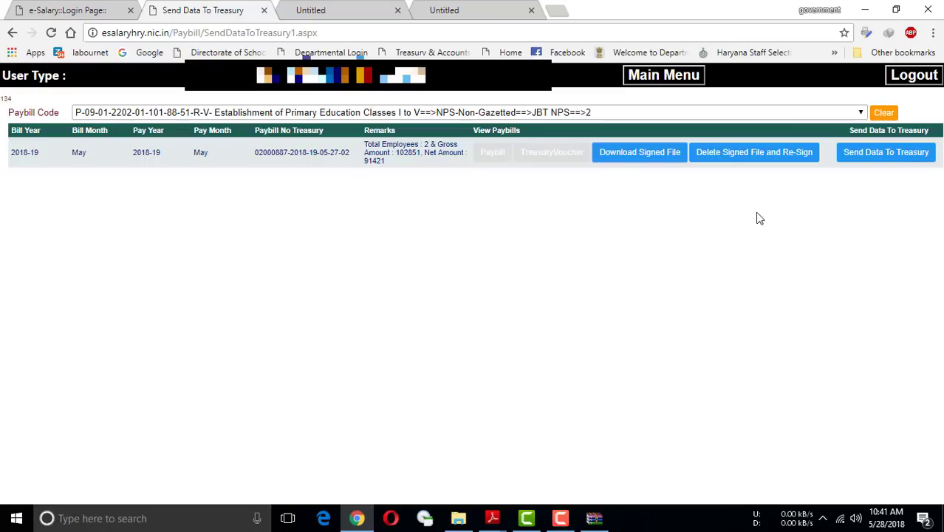
{"action": "left_click", "coordinate": [872, 162]}
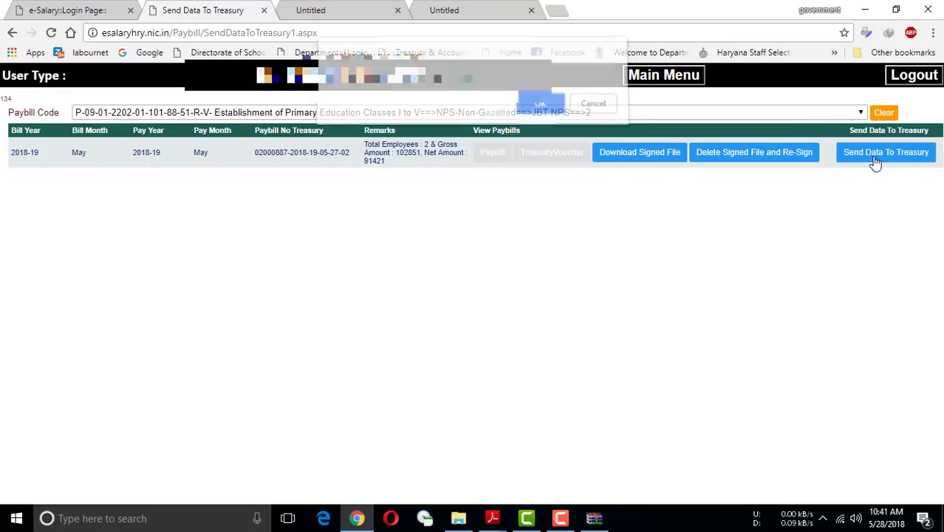
{"action": "left_click", "coordinate": [541, 111]}
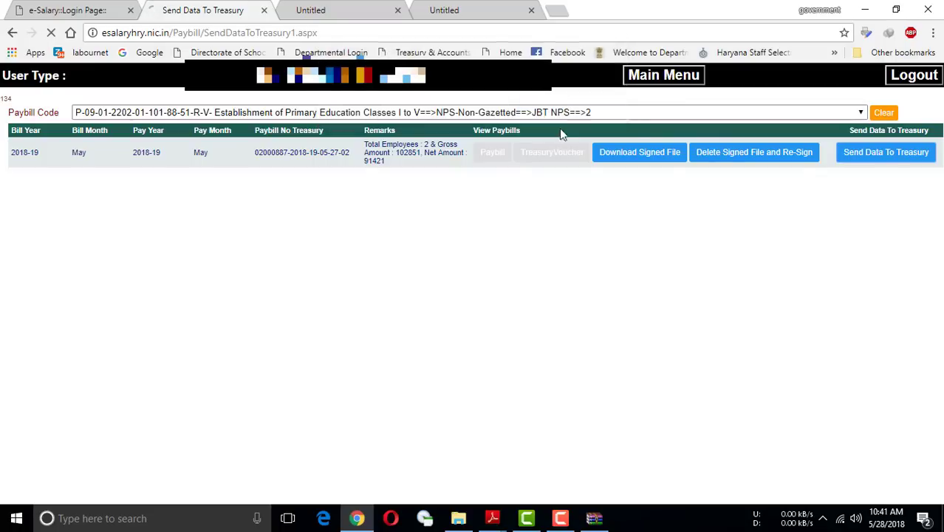